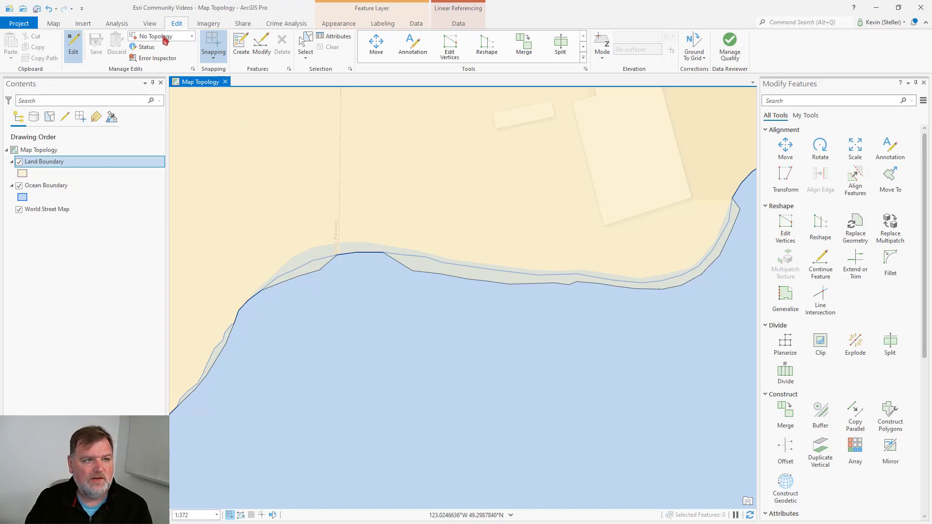
Switch the Edit tab's topology setting to Map Topology so shared land–ocean edges edit together.
{"action": "left_click", "coordinate": [192, 39]}
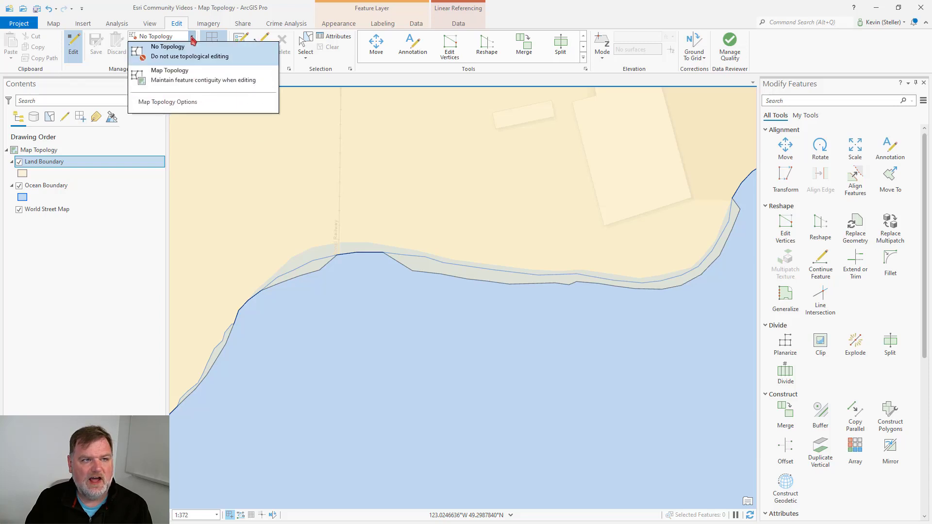
{"action": "left_click", "coordinate": [185, 81]}
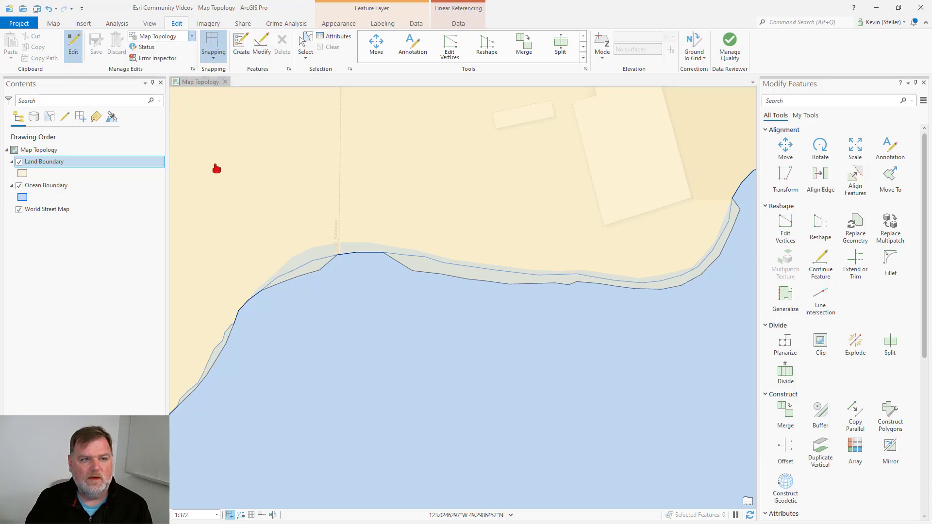
{"action": "left_click", "coordinate": [207, 85]}
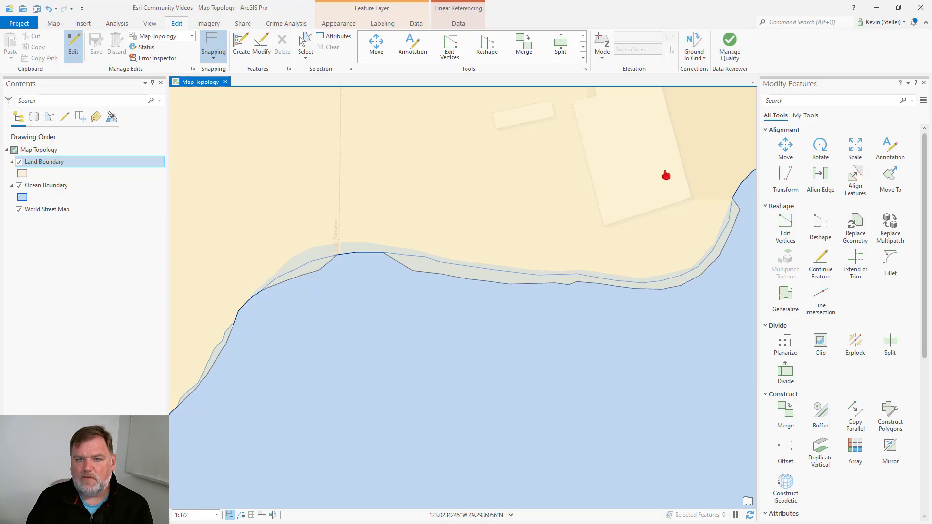
With Edit Vertices in Edges mode, drag the shared edge's vertex onto the shoreline and finish.
{"action": "left_click", "coordinate": [789, 226]}
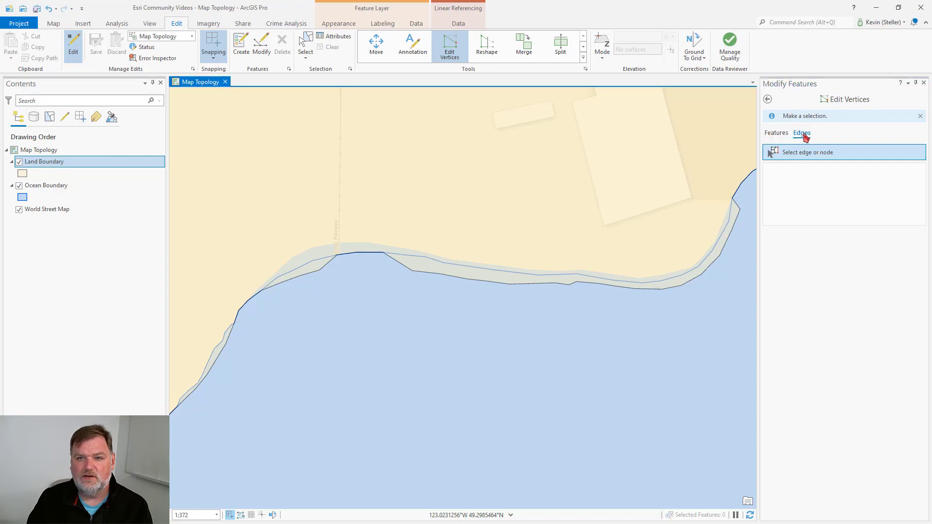
{"action": "left_click", "coordinate": [804, 134]}
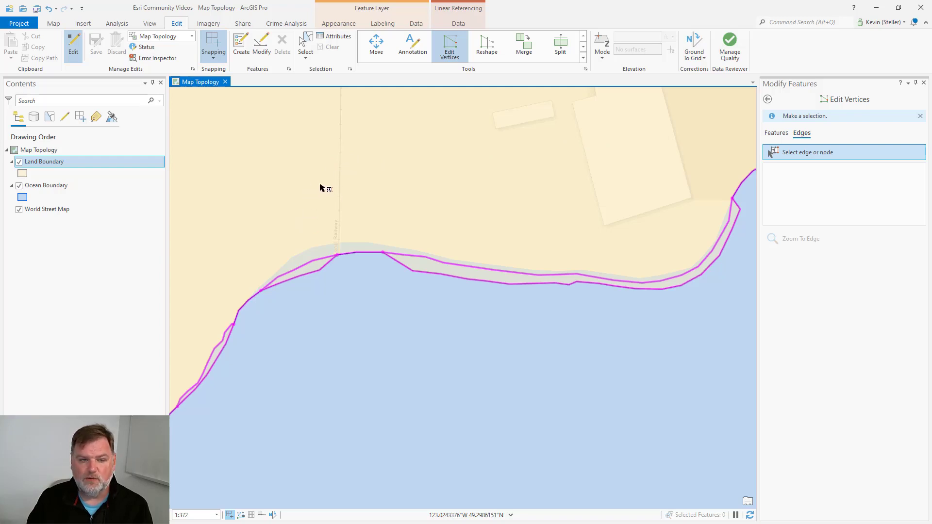
{"action": "left_click", "coordinate": [339, 260]}
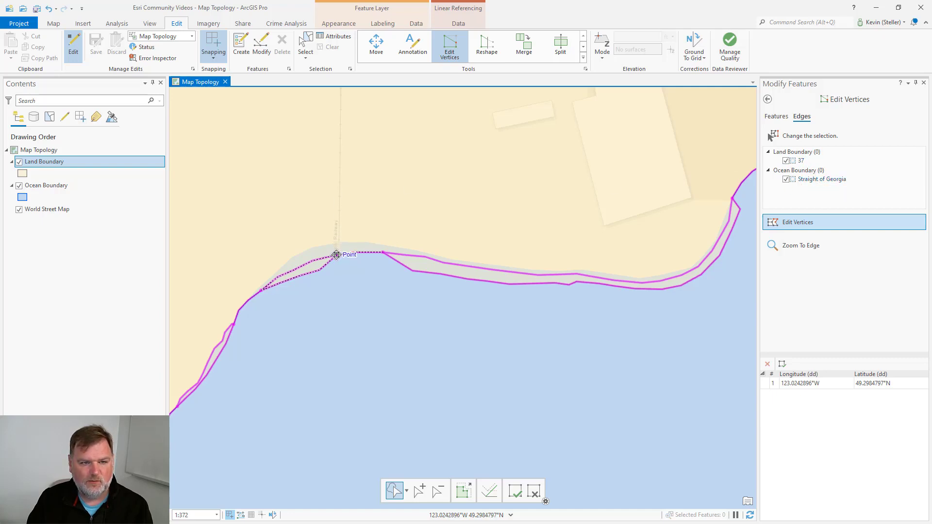
{"action": "mouse_move", "coordinate": [337, 255]}
{"action": "left_mouse_down"}
{"action": "mouse_move", "coordinate": [349, 234]}
{"action": "mouse_move", "coordinate": [338, 243]}
{"action": "left_mouse_up"}
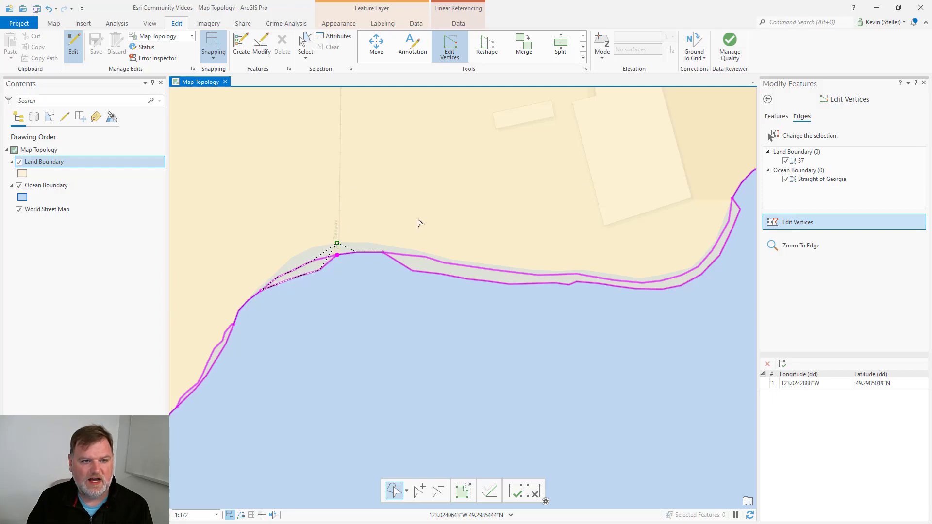
{"action": "left_click", "coordinate": [515, 493]}
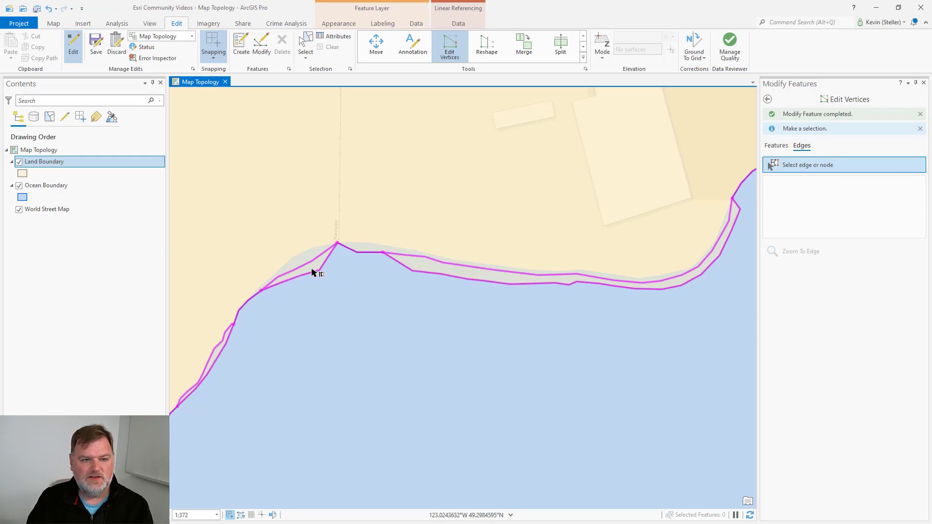
Use Align Edge on the western, spike and eastern land edge sections to match the ocean edge.
{"action": "left_click", "coordinate": [768, 99]}
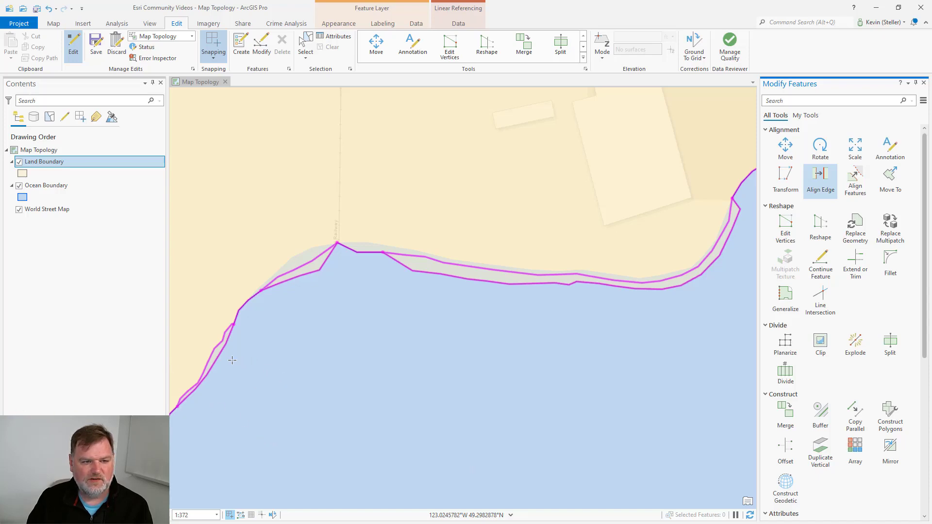
{"action": "left_click", "coordinate": [217, 360]}
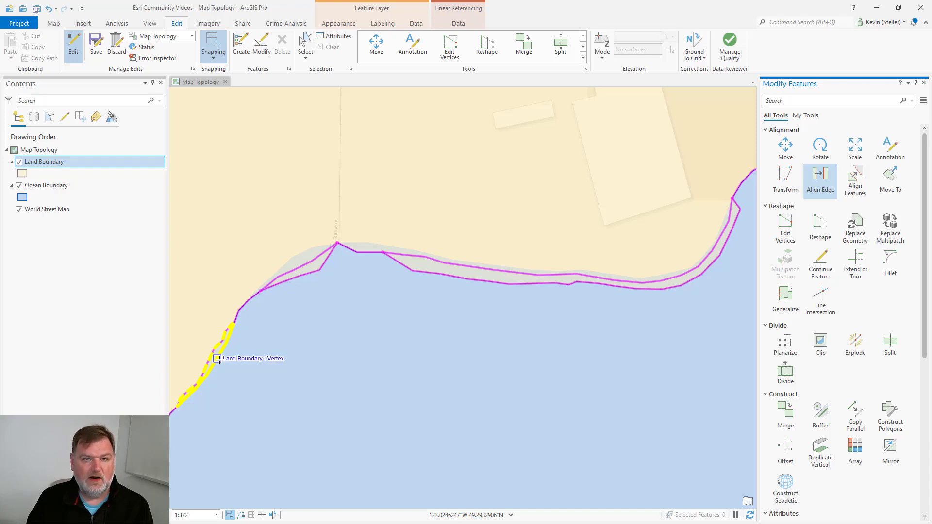
{"action": "left_click", "coordinate": [217, 359]}
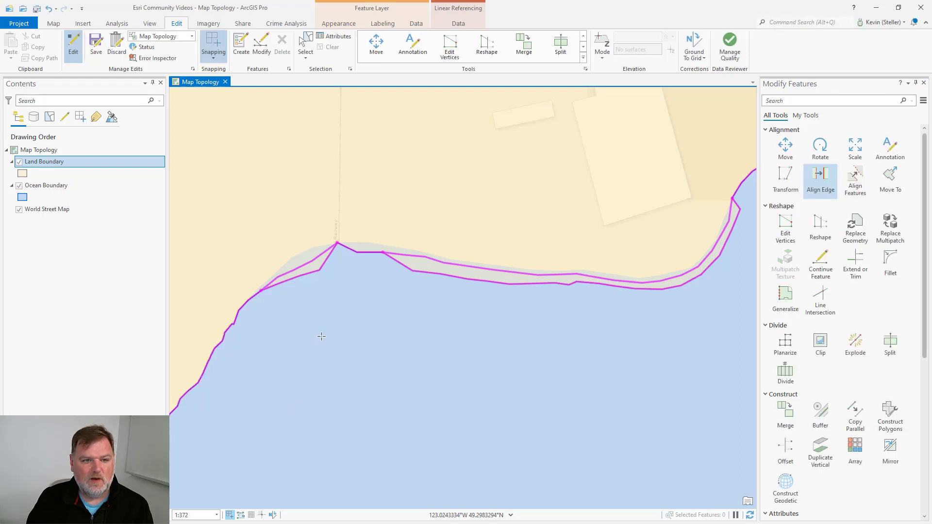
{"action": "left_click", "coordinate": [320, 270]}
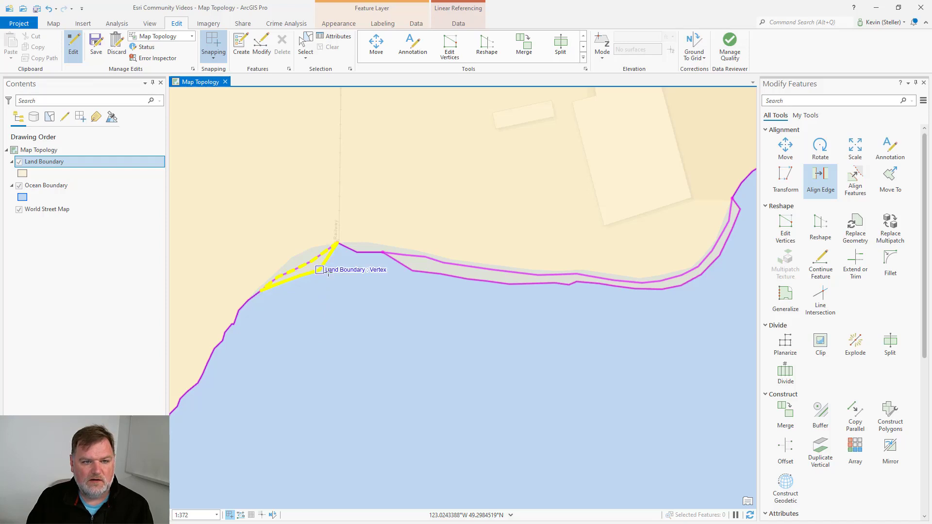
{"action": "key", "text": "Escape"}
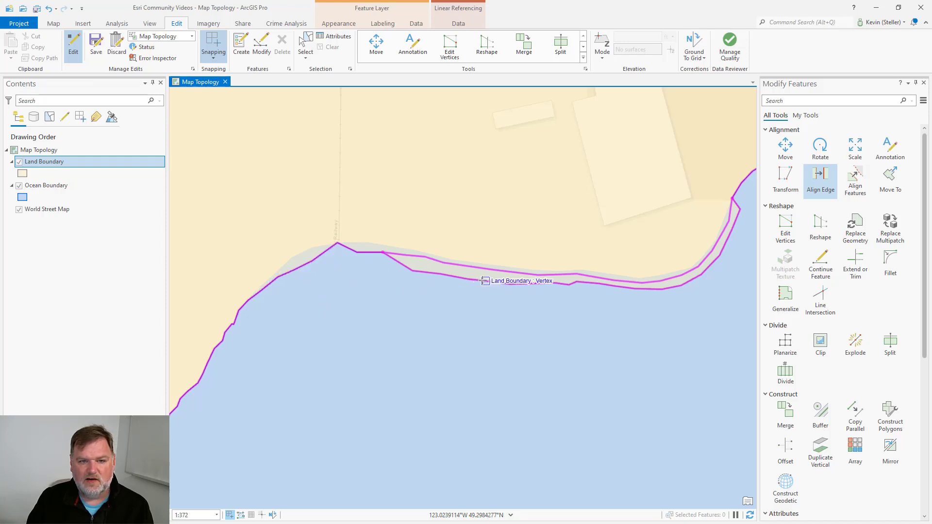
{"action": "left_click", "coordinate": [485, 281]}
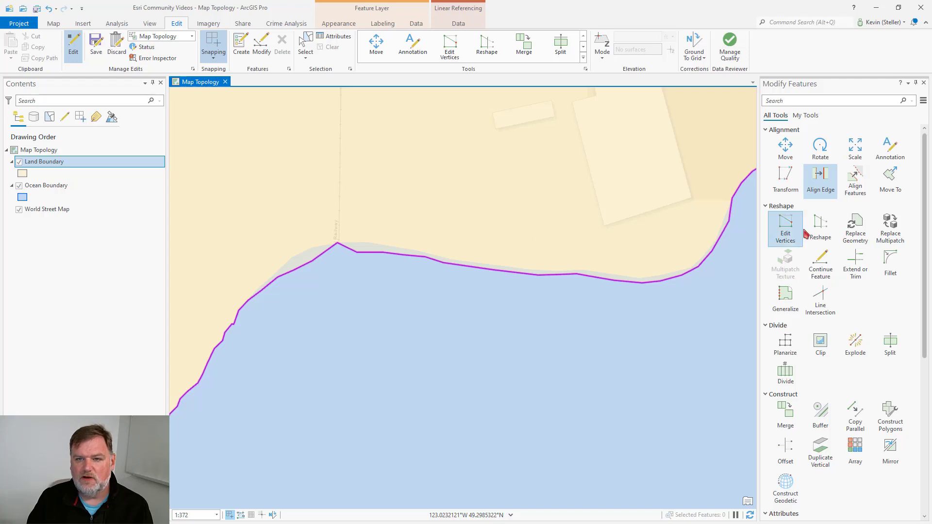
Reshape the shared edge in Edges mode, tracing from the western coast past the spike.
{"action": "left_click", "coordinate": [827, 228]}
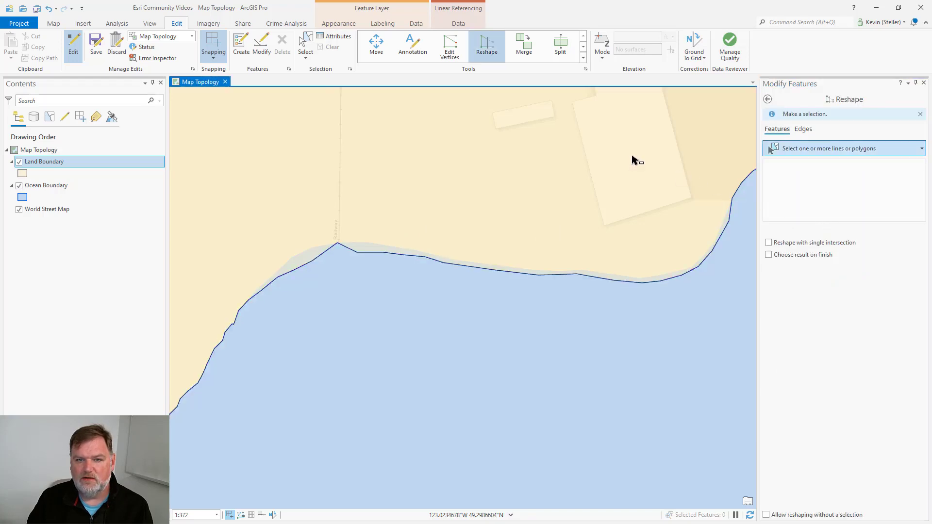
{"action": "left_click", "coordinate": [807, 131]}
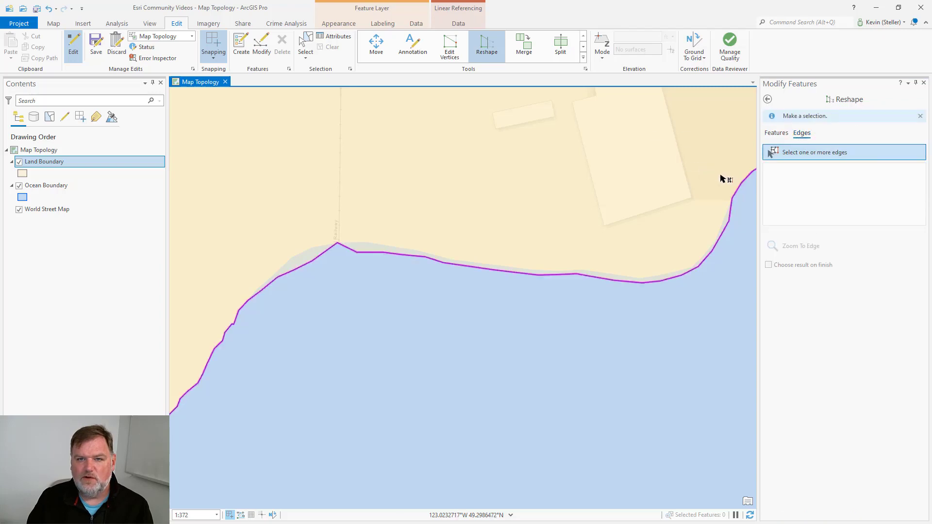
{"action": "left_click", "coordinate": [736, 200]}
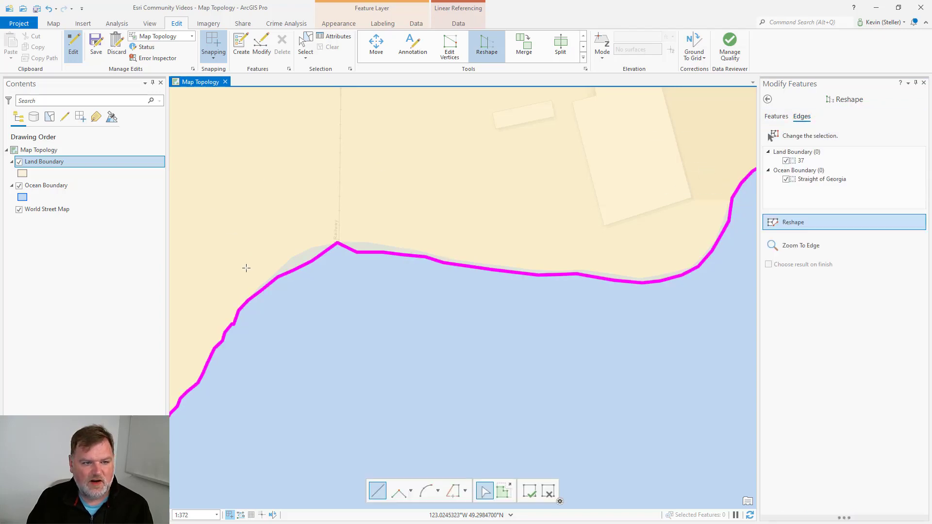
{"action": "left_click", "coordinate": [248, 300]}
{"action": "left_click", "coordinate": [282, 265]}
{"action": "left_click", "coordinate": [301, 252]}
{"action": "left_click", "coordinate": [318, 245]}
{"action": "left_click", "coordinate": [337, 242]}
{"action": "left_click", "coordinate": [366, 243]}
Continue the reshape line east along the shore, around the eastern bend, and finish it.
{"action": "left_click", "coordinate": [401, 248]}
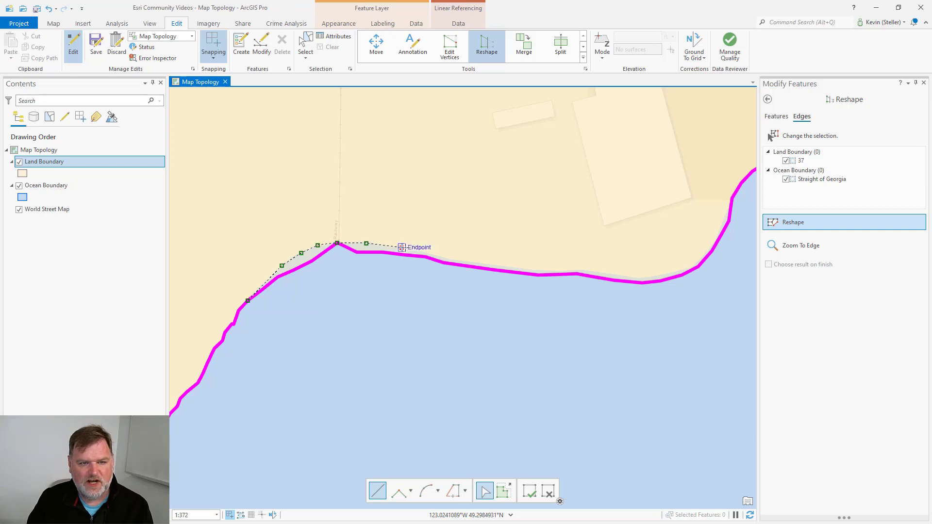
{"action": "left_click", "coordinate": [436, 253]}
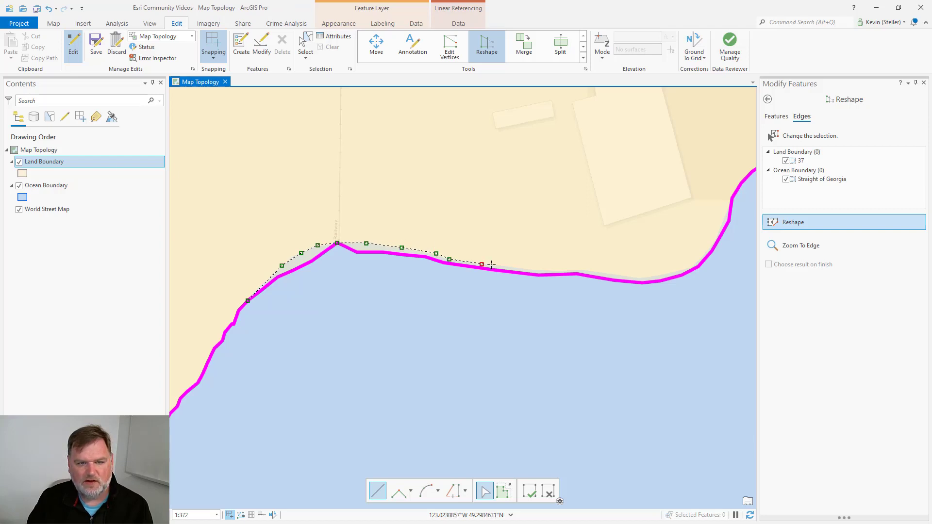
{"action": "left_click", "coordinate": [511, 269]}
{"action": "left_click", "coordinate": [543, 273]}
{"action": "left_click", "coordinate": [586, 270]}
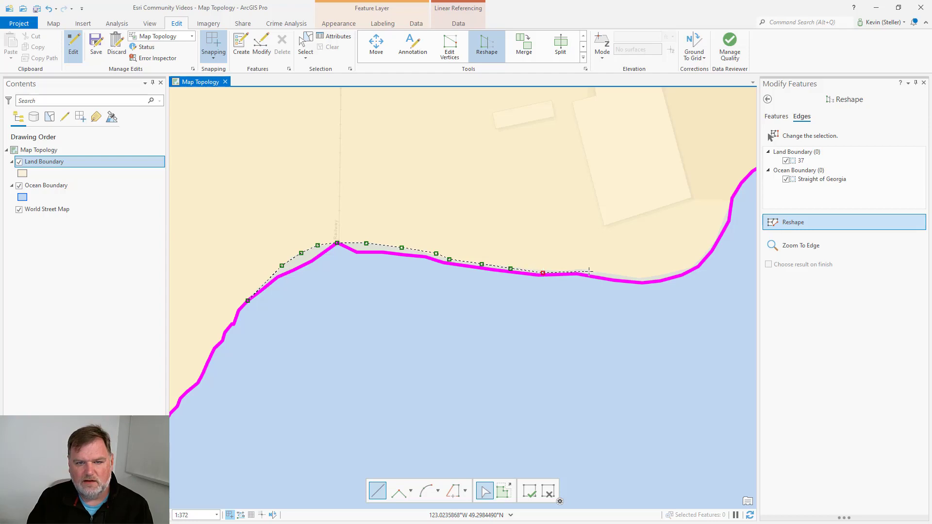
{"action": "left_click", "coordinate": [632, 277]}
{"action": "left_click", "coordinate": [669, 275]}
{"action": "left_click", "coordinate": [690, 267]}
{"action": "left_click", "coordinate": [713, 242]}
{"action": "left_click", "coordinate": [725, 215]}
{"action": "left_click", "coordinate": [732, 199]}
{"action": "left_click", "coordinate": [529, 492]}
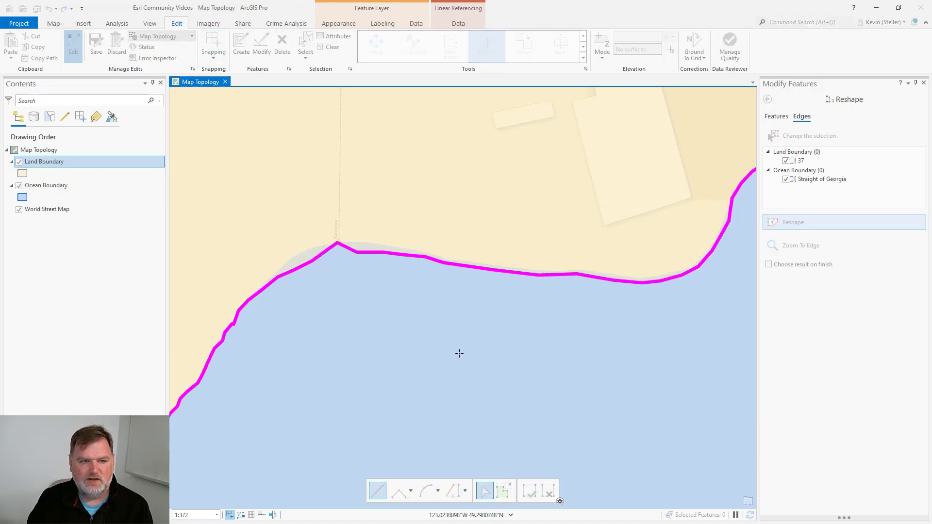